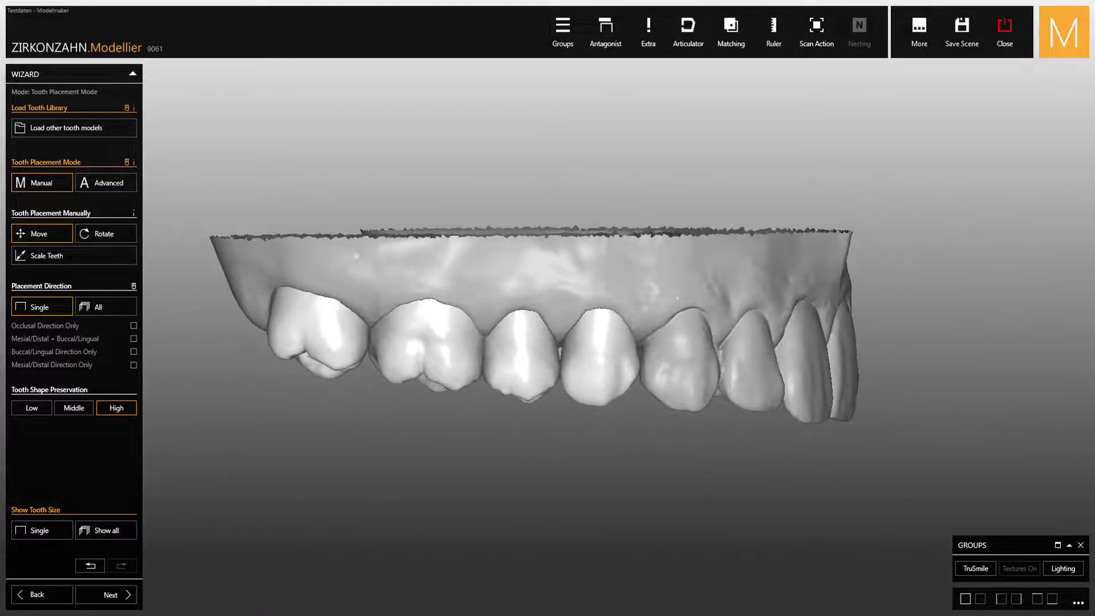
# Reposition the second and first premolars slightly and adjust the tilt of the rearmost molar
pyautogui.moveTo(525, 353)
pyautogui.mouseDown()
pyautogui.moveTo(536, 396)
pyautogui.moveTo(513, 353)
pyautogui.moveTo(525, 338)
pyautogui.moveTo(525, 352)
pyautogui.mouseUp()
pyautogui.moveTo(587, 386)
pyautogui.mouseDown()
pyautogui.moveTo(609, 379)
pyautogui.moveTo(613, 399)
pyautogui.moveTo(585, 388)
pyautogui.mouseUp()
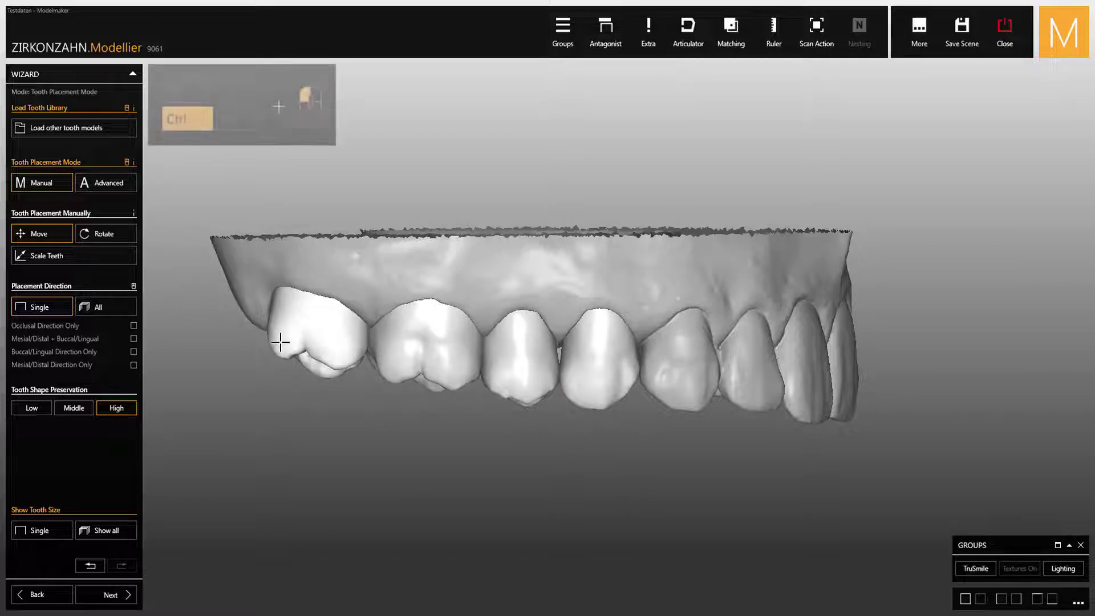
pyautogui.keyDown('ctrl'); pyautogui.moveTo(280, 342); pyautogui.dragTo(283, 288); pyautogui.keyUp('ctrl')
pyautogui.moveTo(284, 354)
pyautogui.keyDown('ctrl'); pyautogui.mouseDown()
pyautogui.moveTo(287, 320)
pyautogui.moveTo(298, 380)
pyautogui.moveTo(335, 328)
pyautogui.moveTo(362, 332)
pyautogui.moveTo(322, 339)
pyautogui.moveTo(298, 325)
pyautogui.moveTo(300, 340)
pyautogui.mouseUp(); pyautogui.keyUp('ctrl')
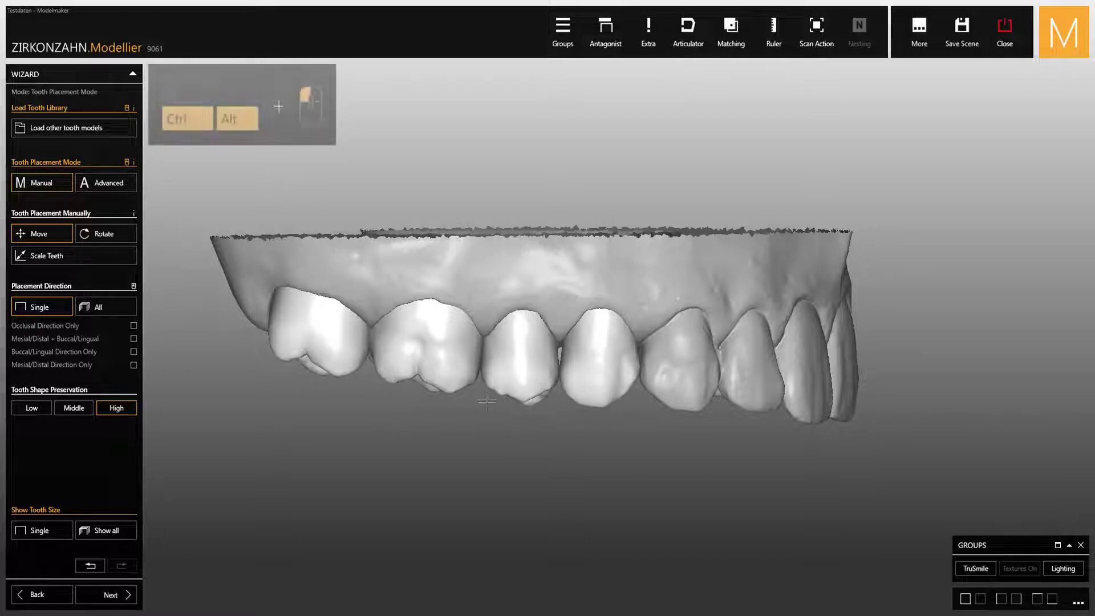
# Fine-tune the rotation of the second premolar within the tooth row
pyautogui.moveTo(513, 369)
pyautogui.keyDown('ctrl'); pyautogui.keyDown('alt'); pyautogui.mouseDown()
pyautogui.moveTo(472, 374)
pyautogui.moveTo(550, 377)
pyautogui.moveTo(474, 374)
pyautogui.moveTo(518, 376)
pyautogui.moveTo(496, 376)
pyautogui.mouseUp(); pyautogui.keyUp('alt'); pyautogui.keyUp('ctrl')
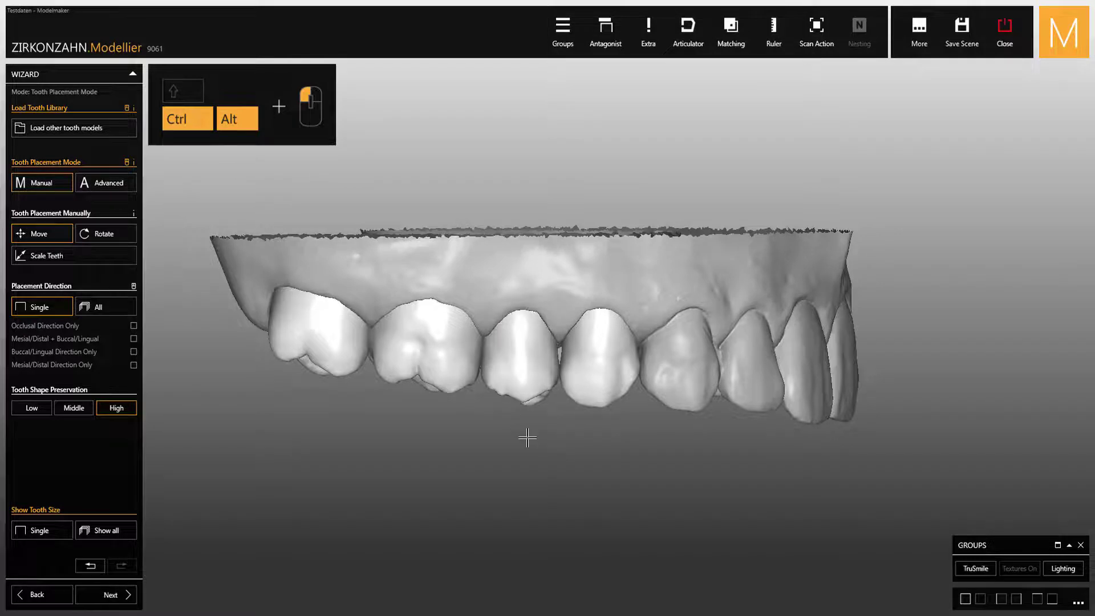
pyautogui.moveTo(529, 437); pyautogui.dragTo(531, 437, button='right')
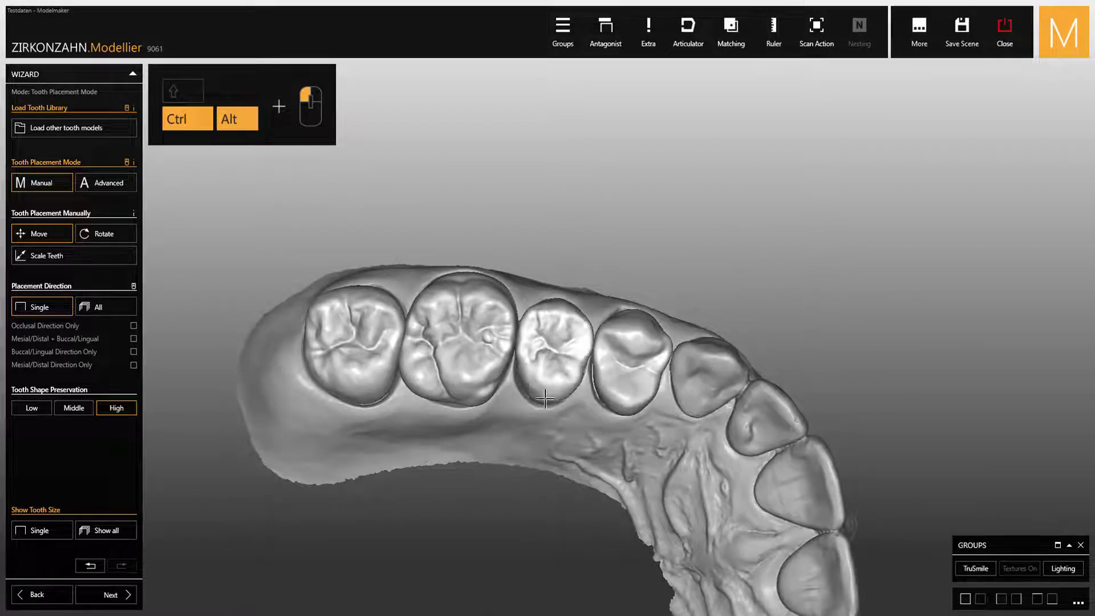
pyautogui.moveTo(545, 399)
pyautogui.keyDown('ctrl'); pyautogui.keyDown('alt'); pyautogui.mouseDown()
pyautogui.moveTo(568, 384)
pyautogui.moveTo(543, 398)
pyautogui.mouseUp(); pyautogui.keyUp('alt'); pyautogui.keyUp('ctrl')
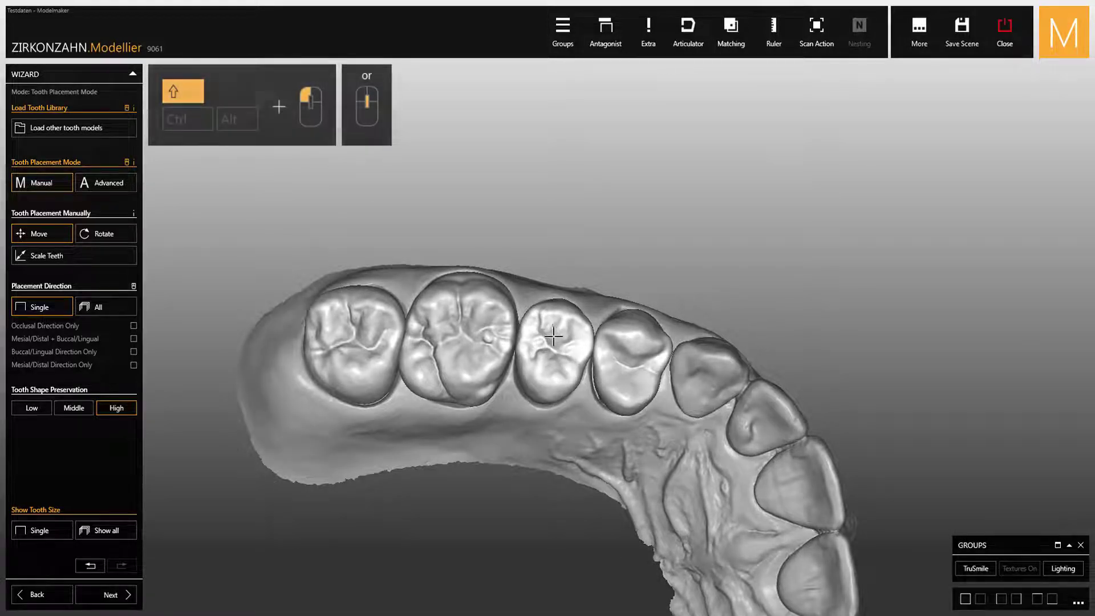
# Scale the second premolar as a whole, then change only its width, widening it to 8.48 and narrowing it again through 7.97
pyautogui.keyDown('shift'); pyautogui.moveTo(547, 363); pyautogui.dragTo(555, 338); pyautogui.keyUp('shift')
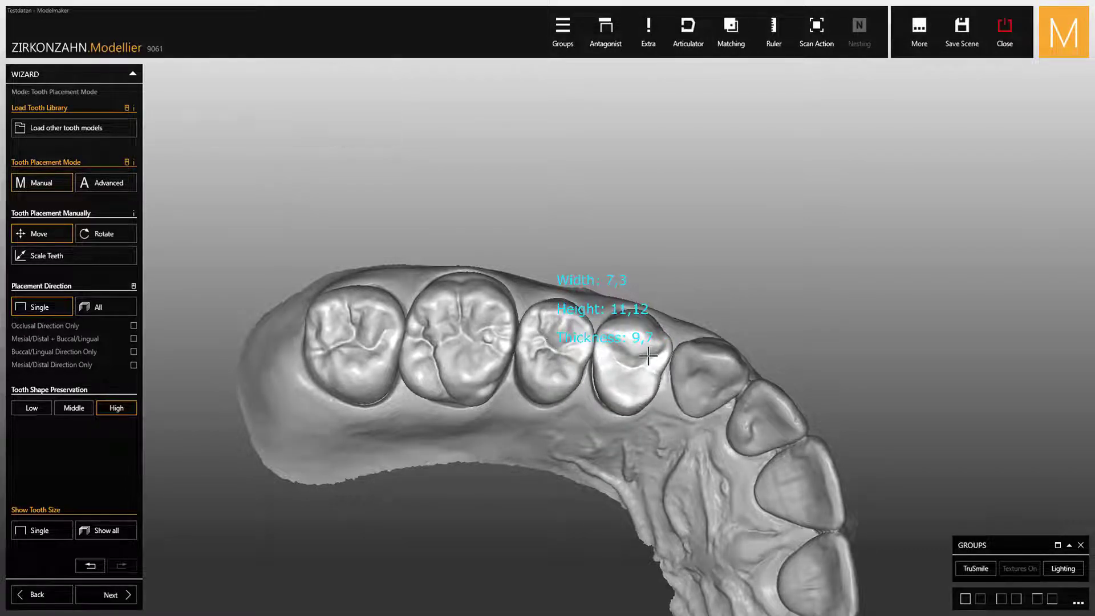
pyautogui.press('ctrl')
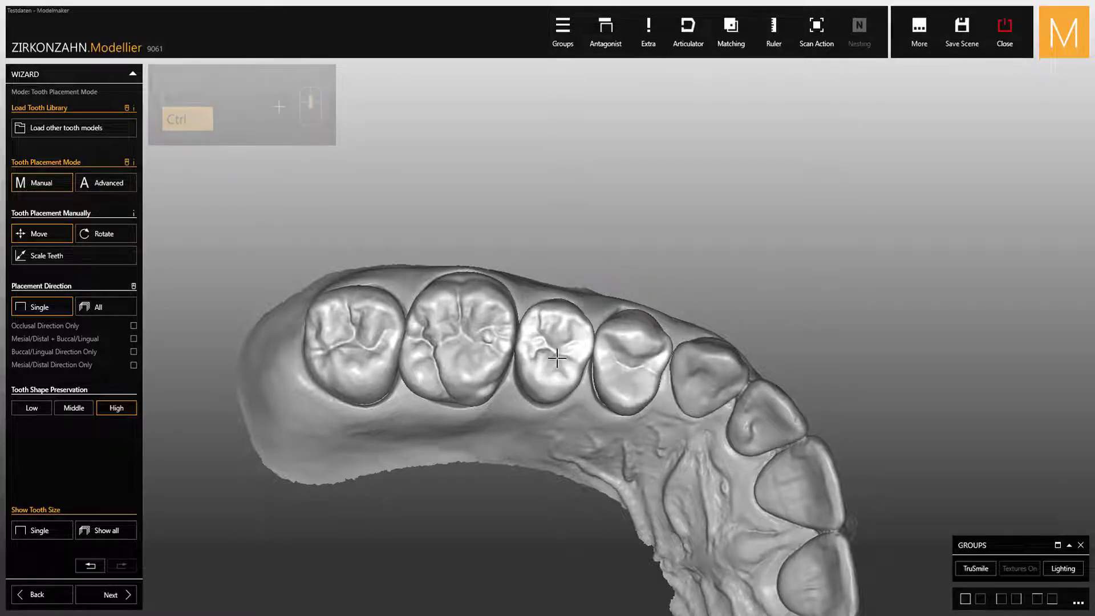
pyautogui.hotkey('ctrl', 'shift')
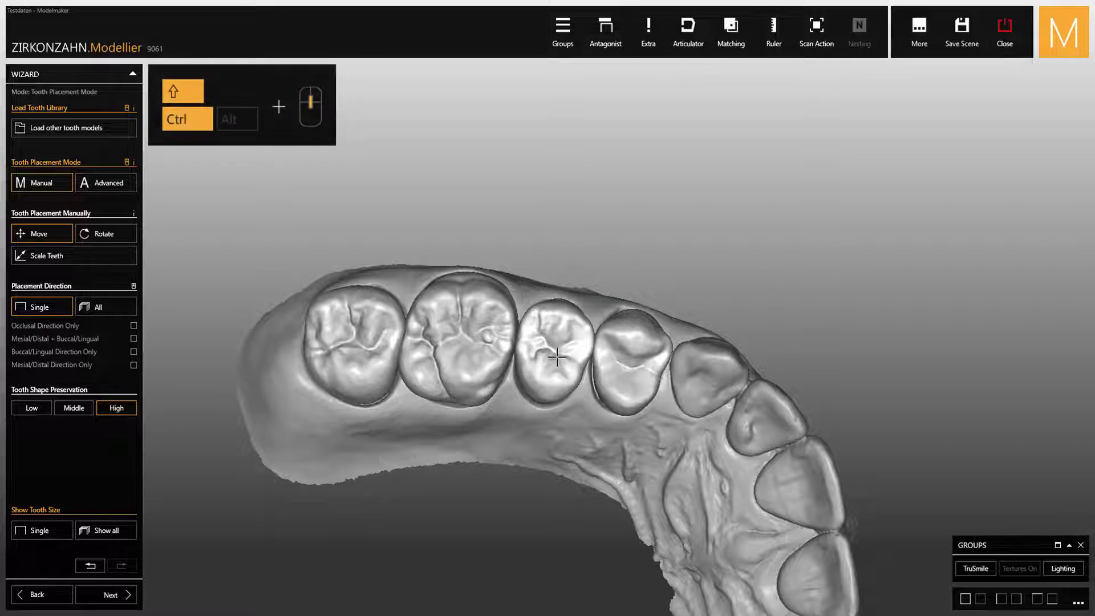
pyautogui.keyDown('ctrl'); pyautogui.keyDown('shift'); pyautogui.scroll(1, 557, 345); pyautogui.keyUp('shift'); pyautogui.keyUp('ctrl')
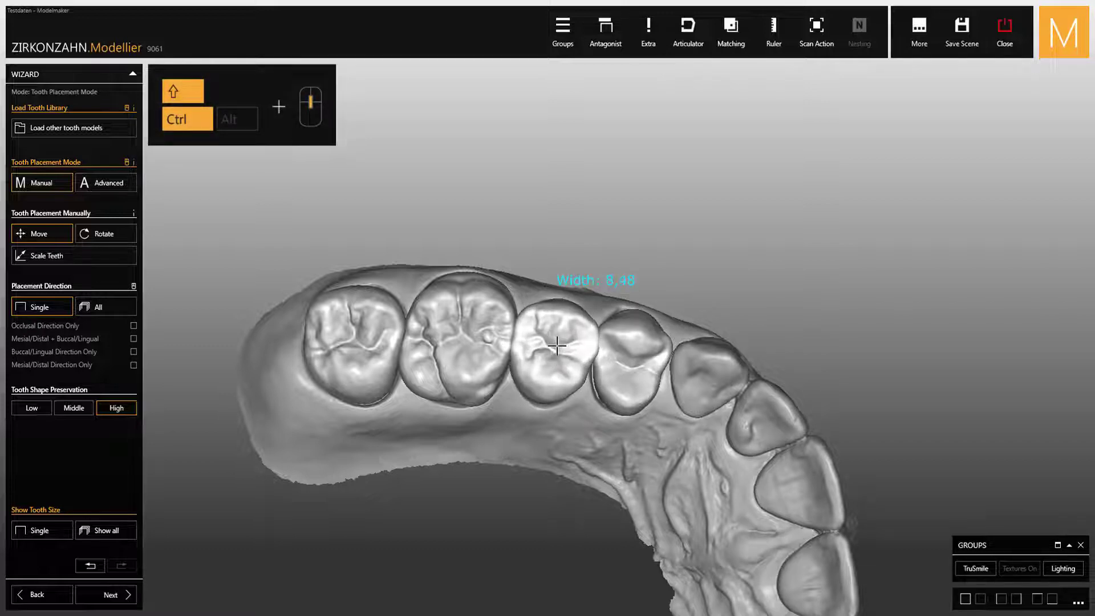
pyautogui.keyDown('ctrl'); pyautogui.keyDown('shift'); pyautogui.scroll(2, 556, 345); pyautogui.keyUp('shift'); pyautogui.keyUp('ctrl')
pyautogui.keyDown('ctrl'); pyautogui.keyDown('shift'); pyautogui.scroll(-3, 557, 345); pyautogui.keyUp('shift'); pyautogui.keyUp('ctrl')
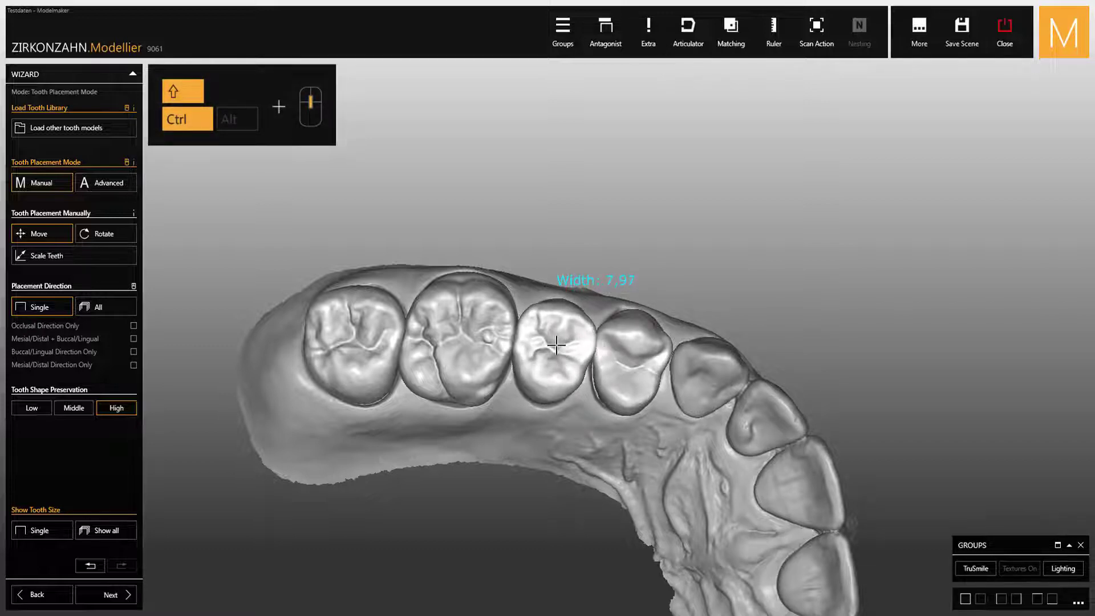
pyautogui.keyDown('ctrl'); pyautogui.keyDown('shift'); pyautogui.scroll(-1, 557, 345); pyautogui.keyUp('shift'); pyautogui.keyUp('ctrl')
# Try to increase the height of the four placed teeth and undo that change
pyautogui.moveTo(557, 345); pyautogui.dragTo(556, 345, button='right')
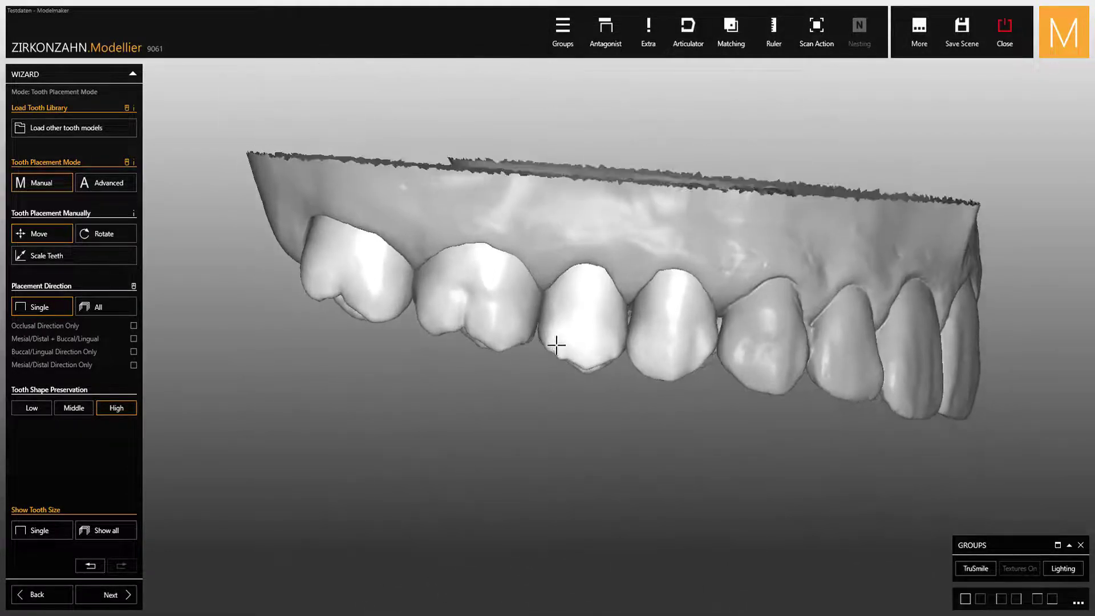
pyautogui.hotkey('ctrl', 'alt')
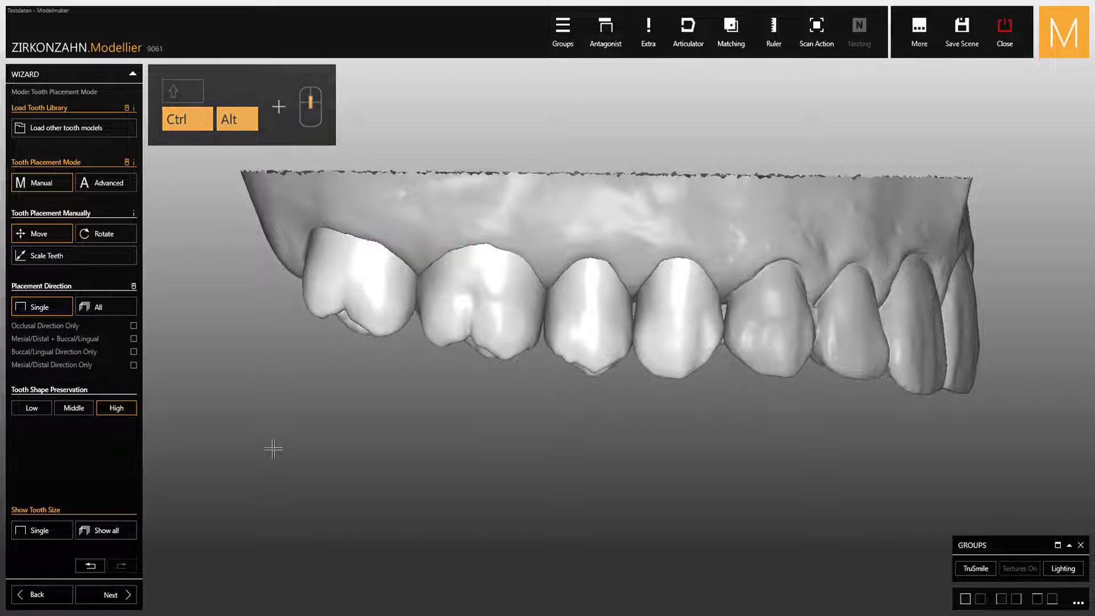
pyautogui.click(93, 566)
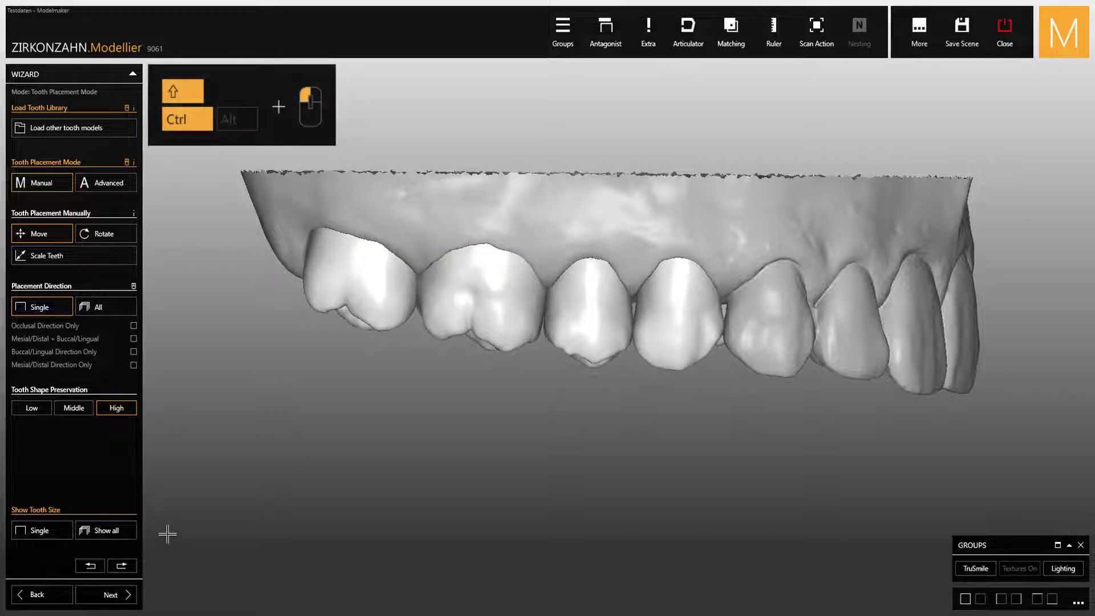
# Adjust the inclination of the second premolar and advance to Free-Forming mode
pyautogui.moveTo(519, 332)
pyautogui.keyDown('ctrl'); pyautogui.keyDown('shift'); pyautogui.mouseDown()
pyautogui.moveTo(533, 351)
pyautogui.moveTo(523, 337)
pyautogui.mouseUp(); pyautogui.keyUp('shift'); pyautogui.keyUp('ctrl')
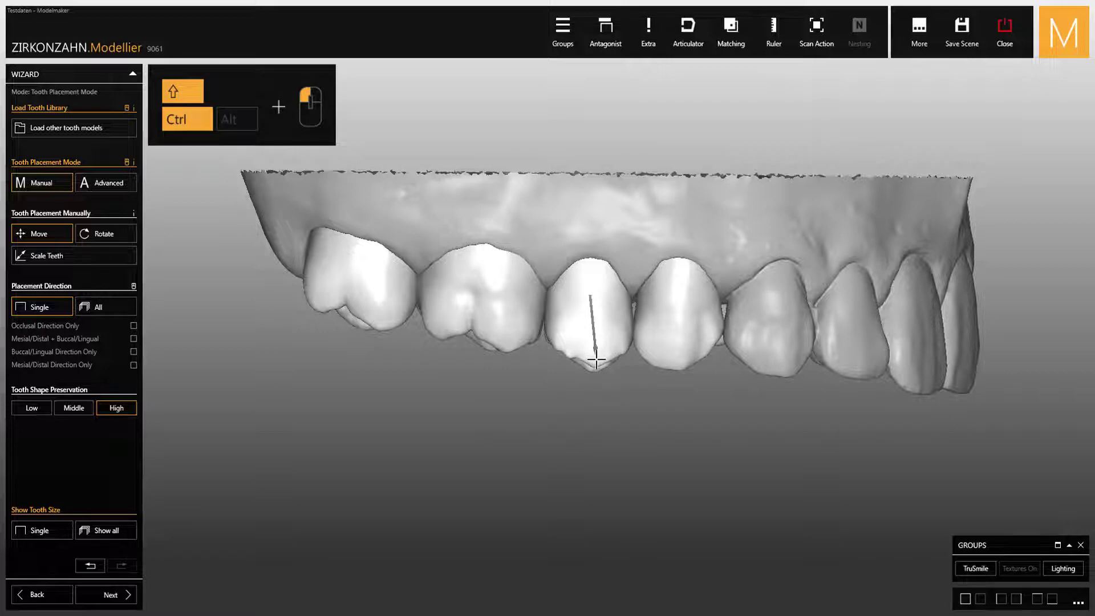
pyautogui.keyDown('ctrl'); pyautogui.keyDown('shift'); pyautogui.moveTo(638, 357); pyautogui.dragTo(591, 352); pyautogui.keyUp('shift'); pyautogui.keyUp('ctrl')
pyautogui.moveTo(560, 411); pyautogui.dragTo(558, 411, button='right')
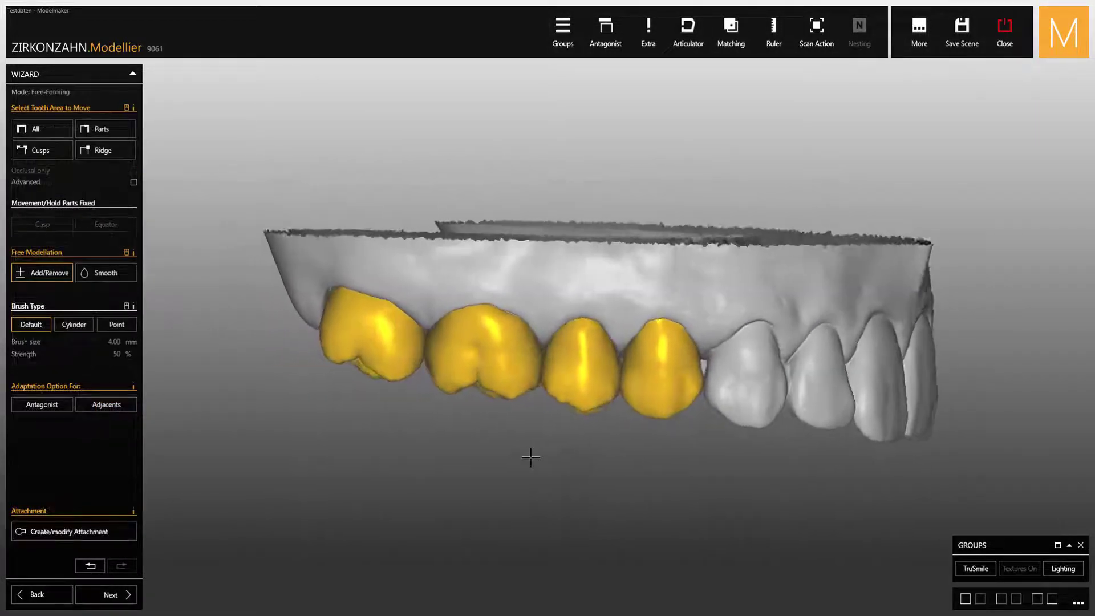
# Try to add material along the mesial edge of the first premolar with the default Add/Remove brush
pyautogui.scroll(3, 531, 457)
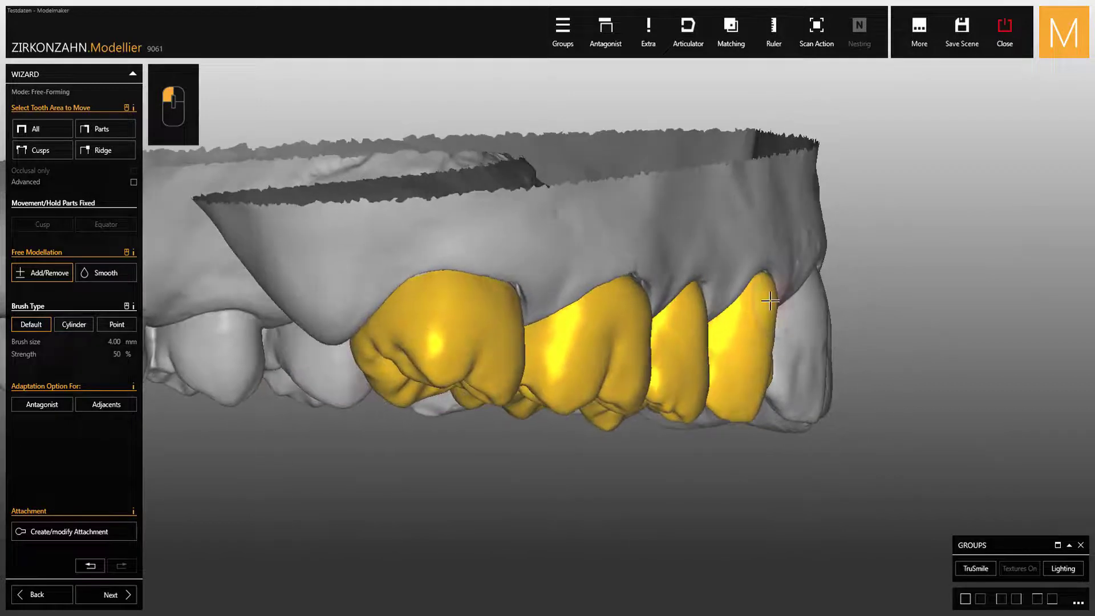
pyautogui.moveTo(775, 302); pyautogui.dragTo(781, 355)
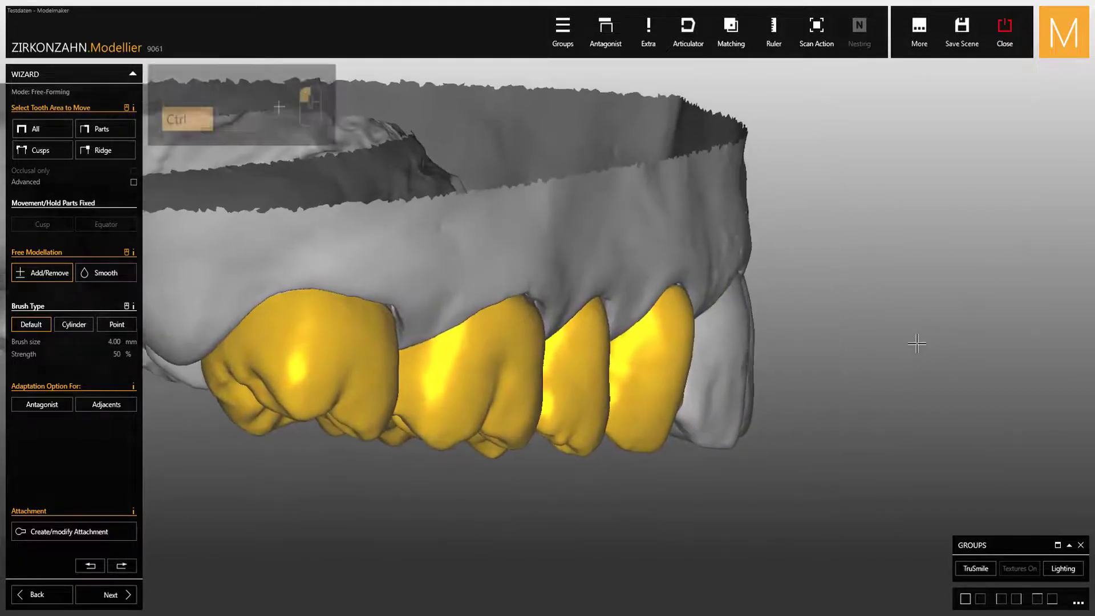
# Sculpt the surfaces of the first molar and the neighbouring premolars near their contact areas in Add/Remove mode
pyautogui.scroll(3, 916, 343)
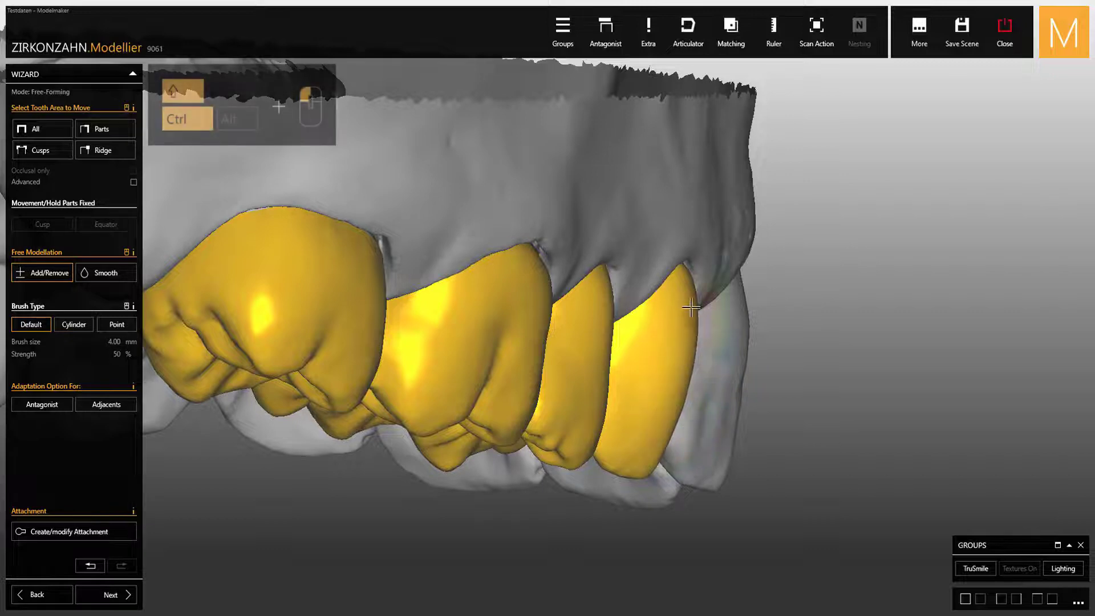
pyautogui.keyDown('ctrl'); pyautogui.keyDown('shift'); pyautogui.moveTo(614, 372); pyautogui.dragTo(519, 257); pyautogui.keyUp('shift'); pyautogui.keyUp('ctrl')
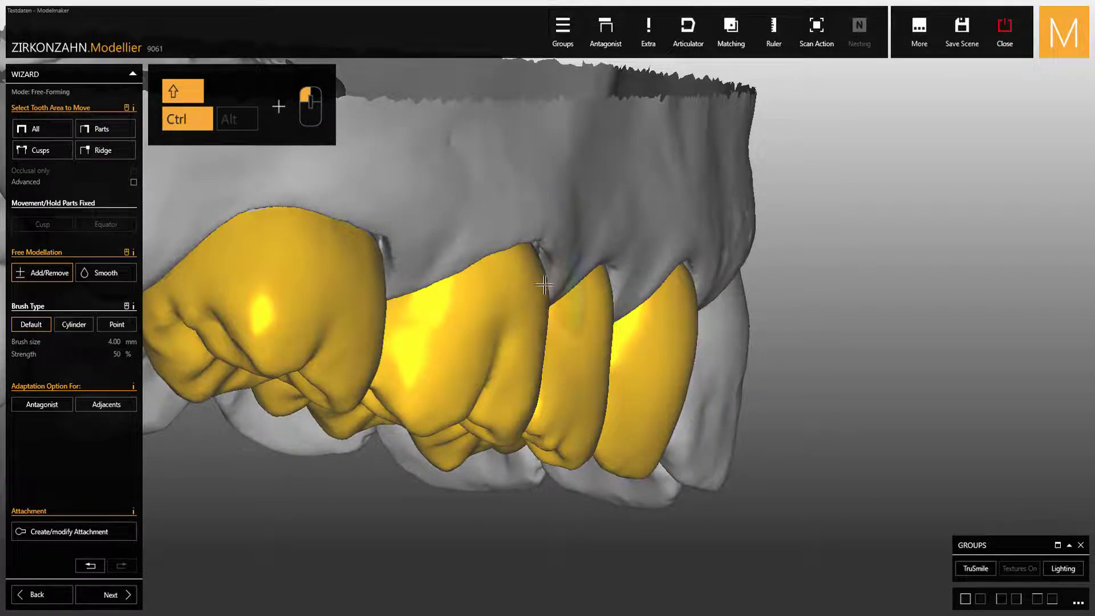
pyautogui.moveTo(536, 311)
pyautogui.keyDown('ctrl'); pyautogui.keyDown('shift'); pyautogui.mouseDown()
pyautogui.moveTo(599, 313)
pyautogui.moveTo(621, 371)
pyautogui.moveTo(603, 276)
pyautogui.moveTo(613, 340)
pyautogui.mouseUp(); pyautogui.keyUp('shift'); pyautogui.keyUp('ctrl')
# Switch free modelling to Smooth and smooth the outer surface and cusps of the rearmost molar
pyautogui.moveTo(705, 368)
pyautogui.mouseDown(button='right')
pyautogui.moveTo(719, 372)
pyautogui.moveTo(636, 418)
pyautogui.moveTo(599, 415)
pyautogui.mouseUp(button='right')
pyautogui.scroll(-2, 688, 390)
pyautogui.moveTo(784, 553); pyautogui.dragTo(759, 534, button='right')
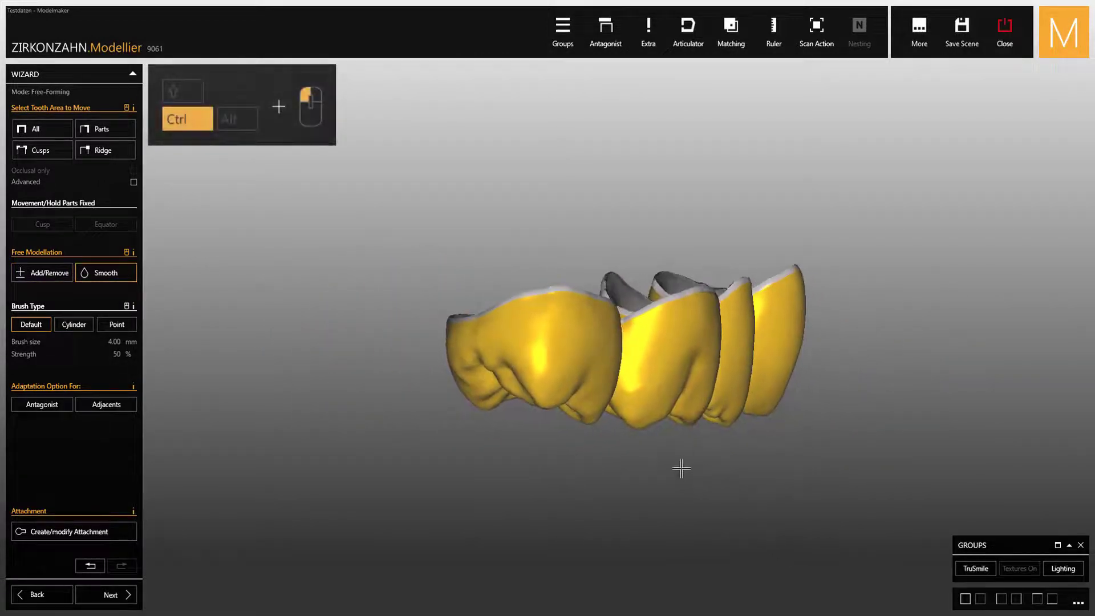
pyautogui.keyDown('ctrl'); pyautogui.moveTo(564, 319); pyautogui.dragTo(563, 338); pyautogui.keyUp('ctrl')
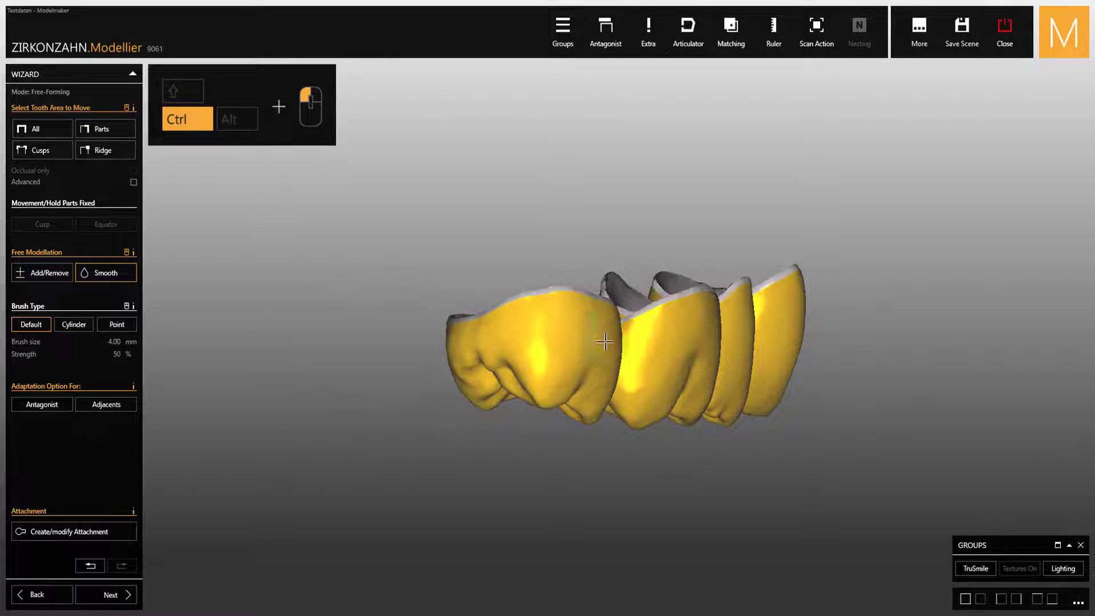
pyautogui.moveTo(611, 375)
pyautogui.keyDown('ctrl'); pyautogui.mouseDown()
pyautogui.moveTo(607, 362)
pyautogui.moveTo(504, 438)
pyautogui.moveTo(481, 384)
pyautogui.moveTo(499, 330)
pyautogui.moveTo(571, 516)
pyautogui.mouseUp(); pyautogui.keyUp('ctrl')
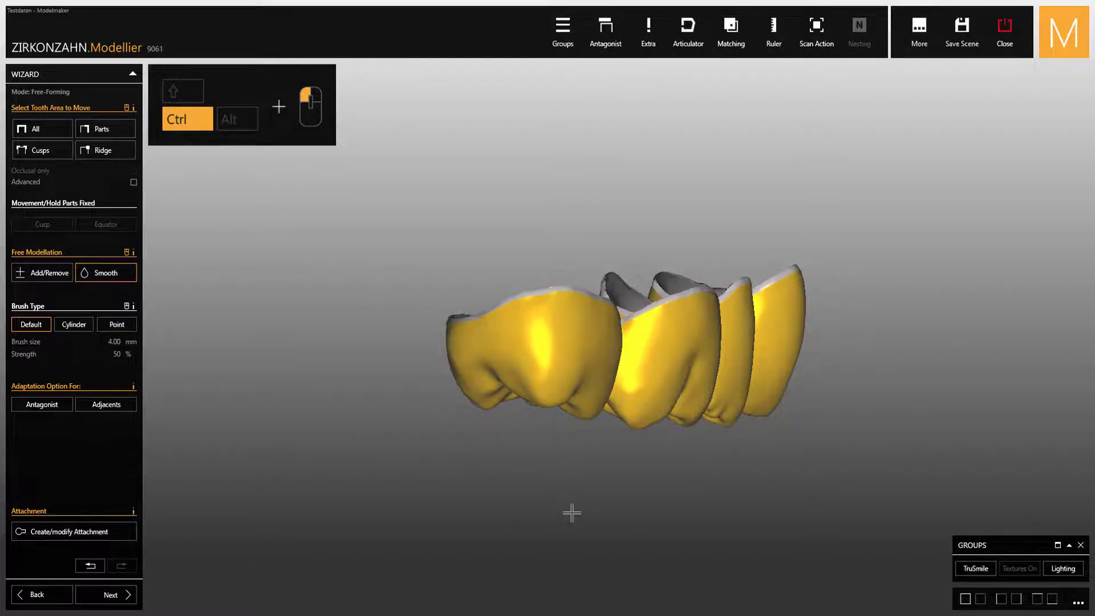
# Try to smooth the chewing surface of the rearmost molar and undo the smoothing
pyautogui.moveTo(571, 512); pyautogui.dragTo(577, 499, button='right')
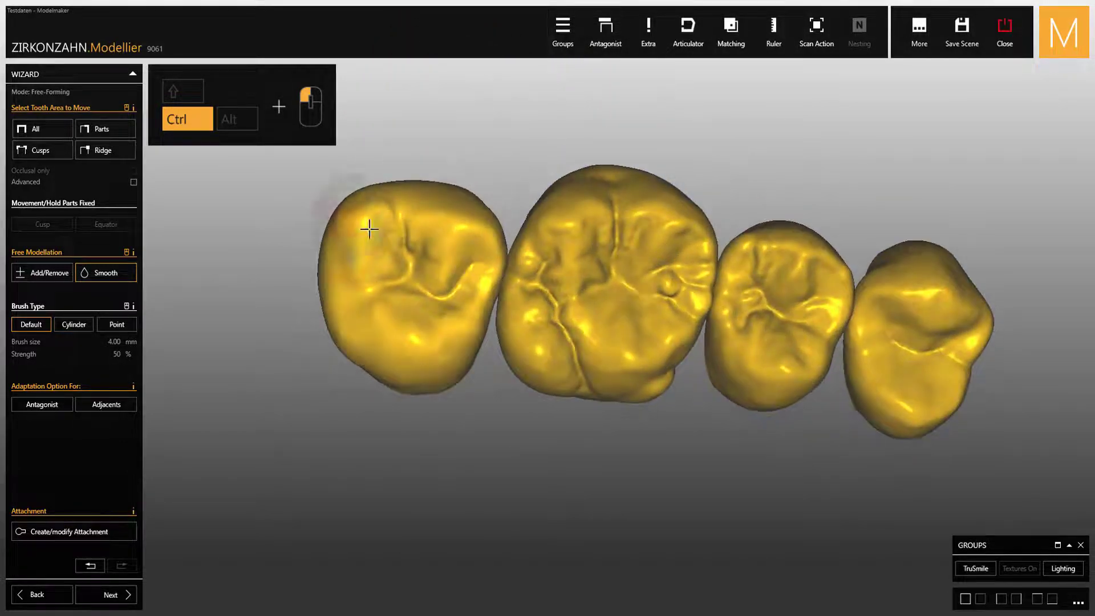
pyautogui.moveTo(391, 247)
pyautogui.keyDown('ctrl'); pyautogui.mouseDown()
pyautogui.moveTo(415, 291)
pyautogui.moveTo(454, 296)
pyautogui.mouseUp(); pyautogui.keyUp('ctrl')
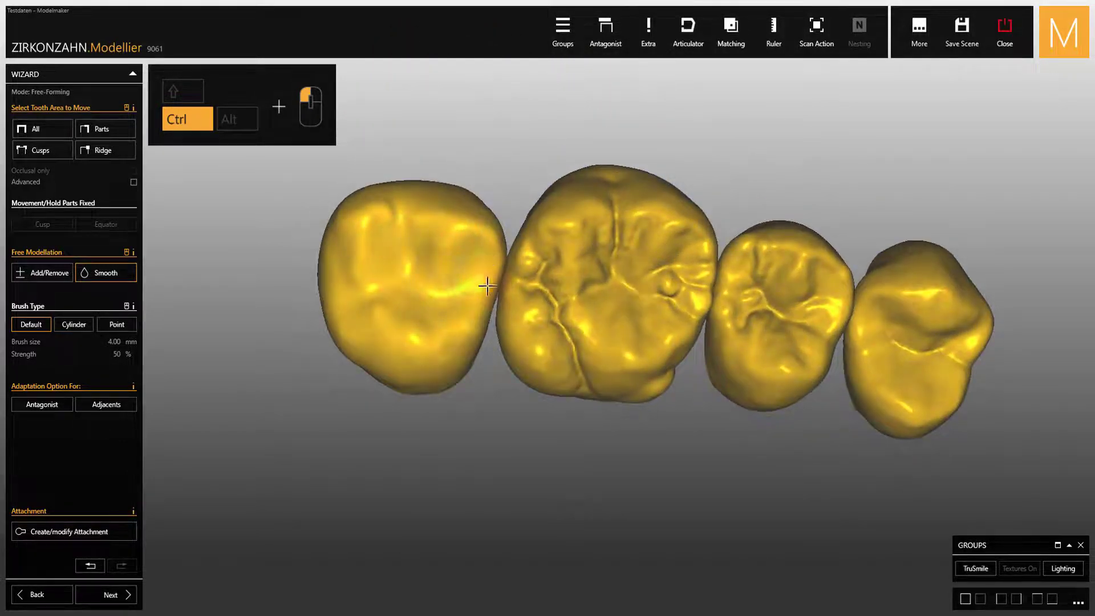
pyautogui.click(94, 565)
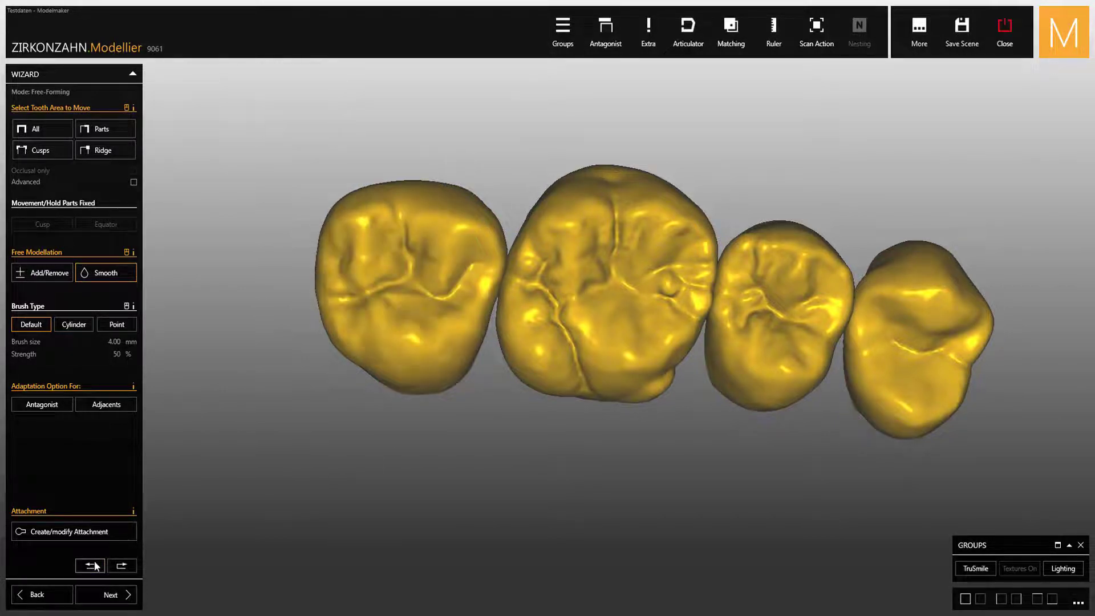
# Cycle the free-modelling brush type through Cylinder and back to Default
pyautogui.press('ctrl')
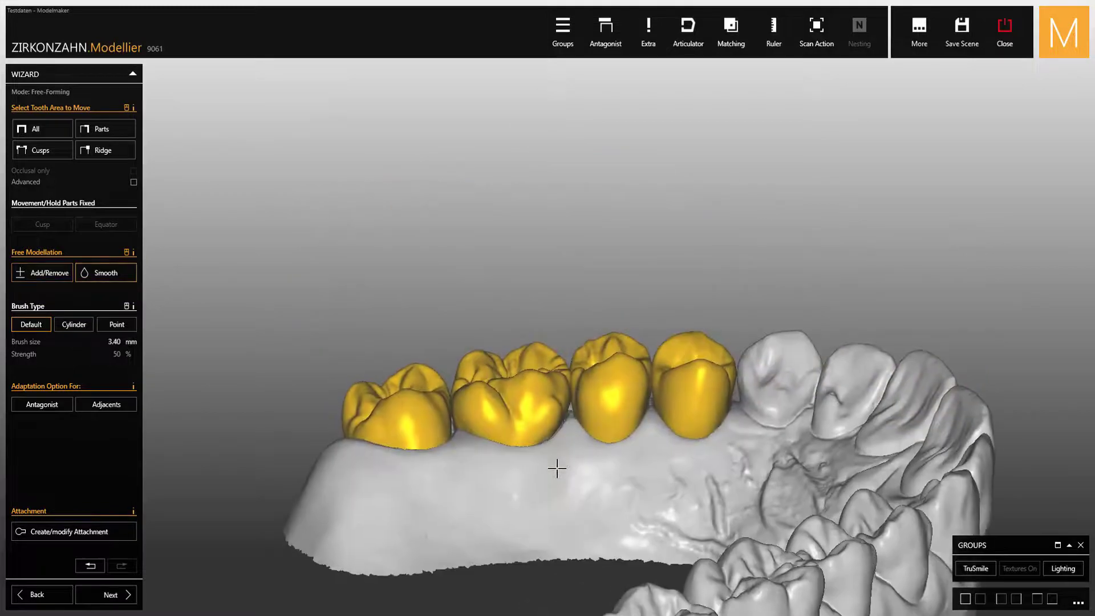
pyautogui.scroll(4, 557, 468)
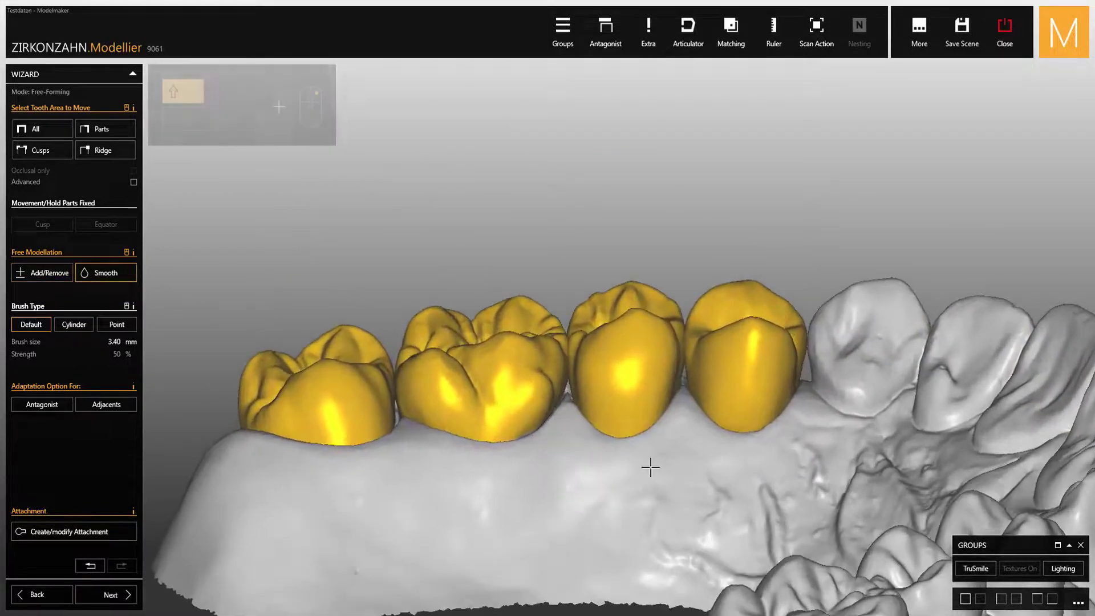
pyautogui.scroll(4, 772, 335)
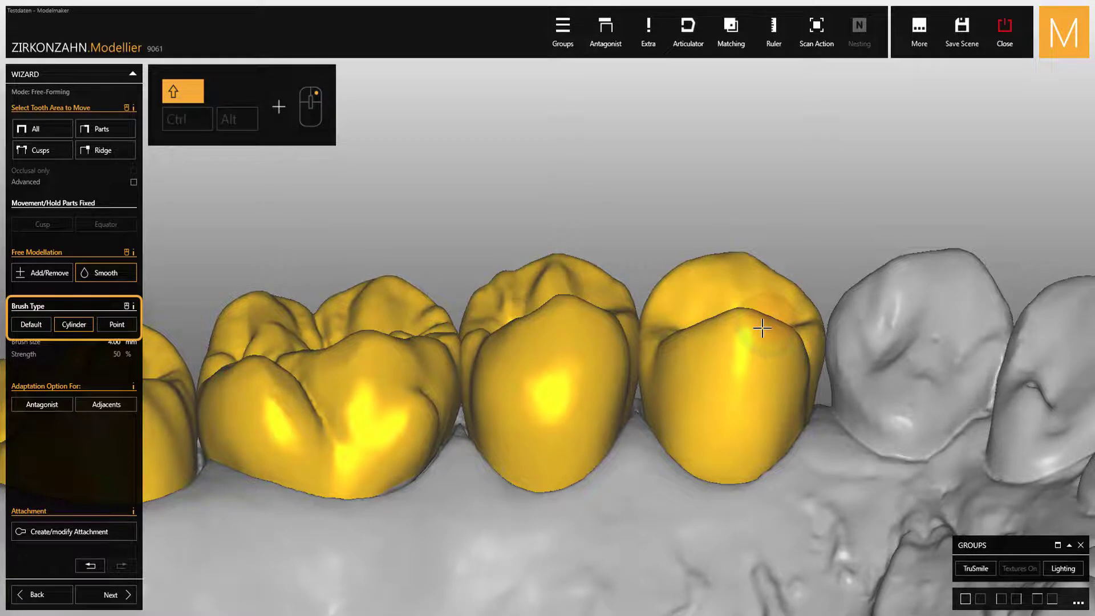
pyautogui.keyDown('shift'); pyautogui.rightClick(762, 328); pyautogui.keyUp('shift')
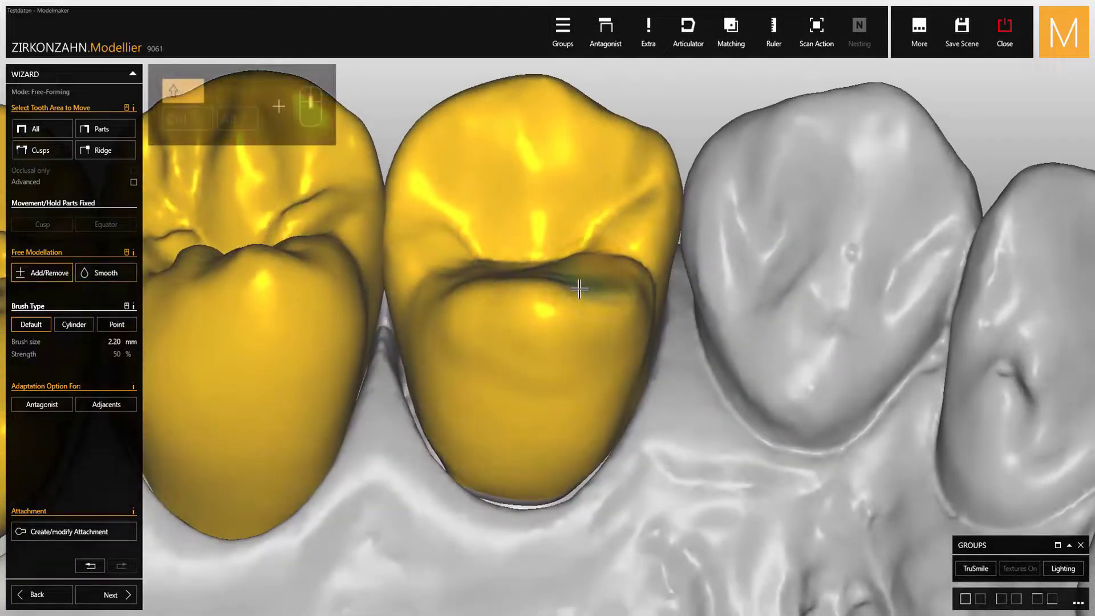
# Build up both ends of the first premolar's palatal cusp ridge with the 2.20 mm default Add/Remove brush
pyautogui.moveTo(579, 288); pyautogui.dragTo(630, 265)
pyautogui.moveTo(474, 273); pyautogui.dragTo(427, 274)
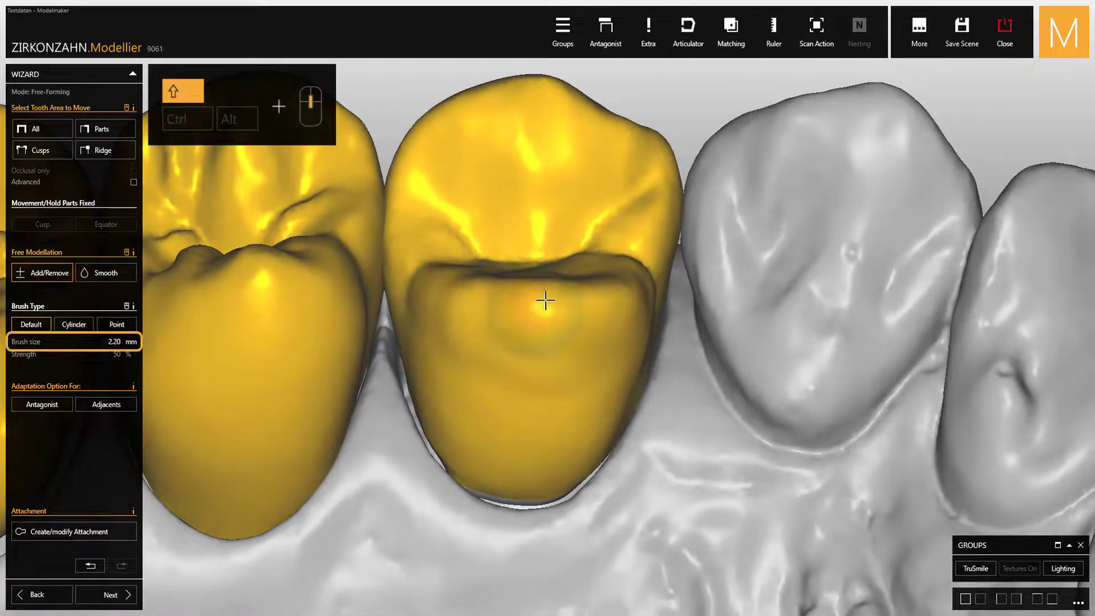